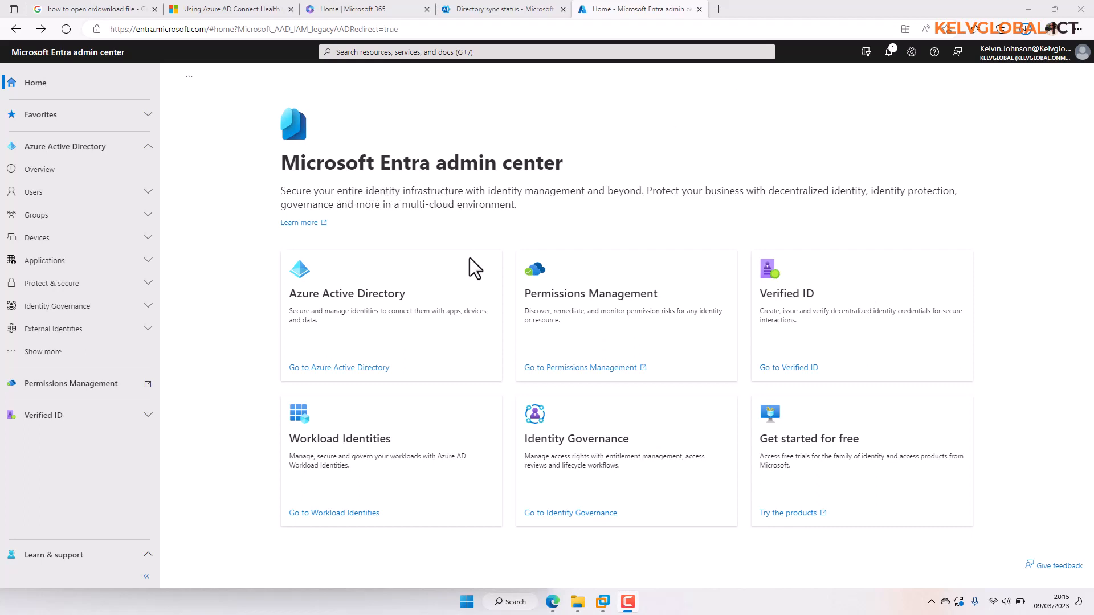
- Go from the Azure Active Directory overview to Azure AD Connect, then to Azure AD Connect Health
{"action": "left_click", "coordinate": [355, 377]}
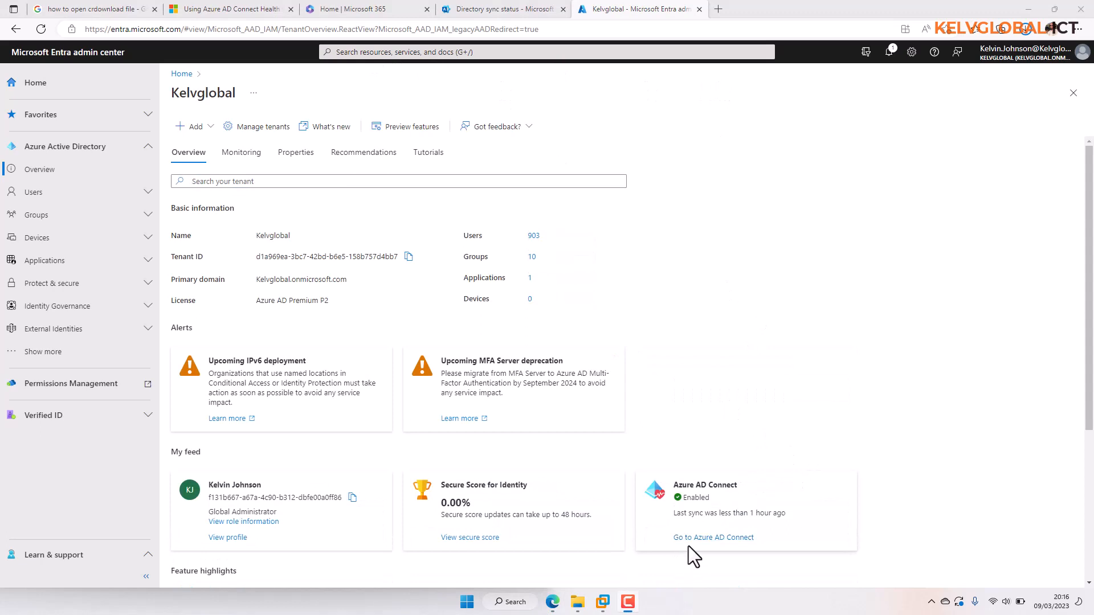
{"action": "left_click", "coordinate": [719, 541]}
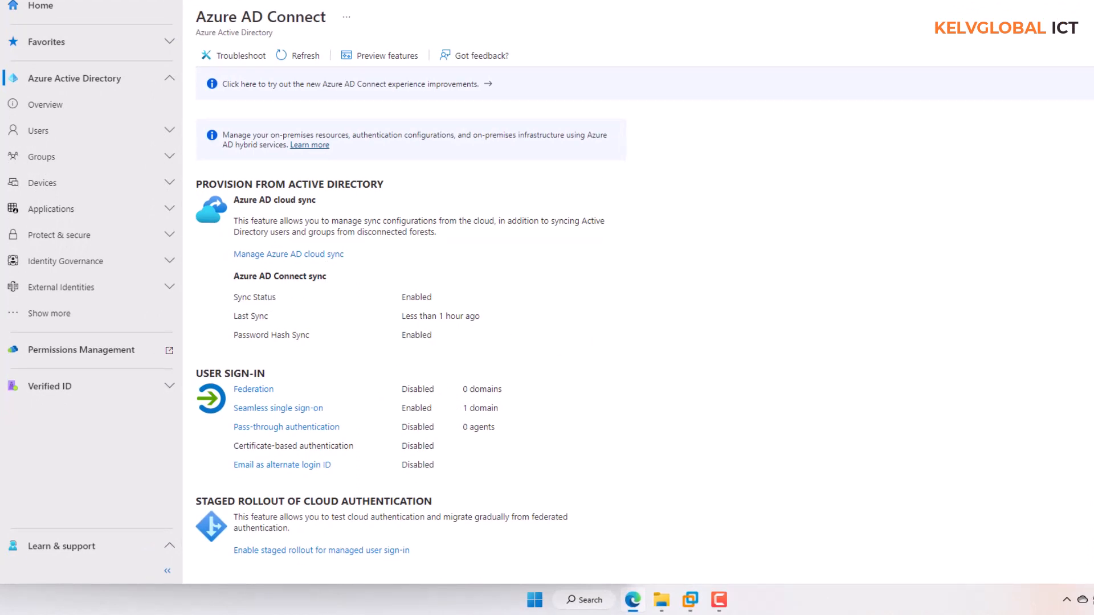
{"action": "scroll", "coordinate": [410, 342], "scroll_direction": "down", "scroll_amount": 3}
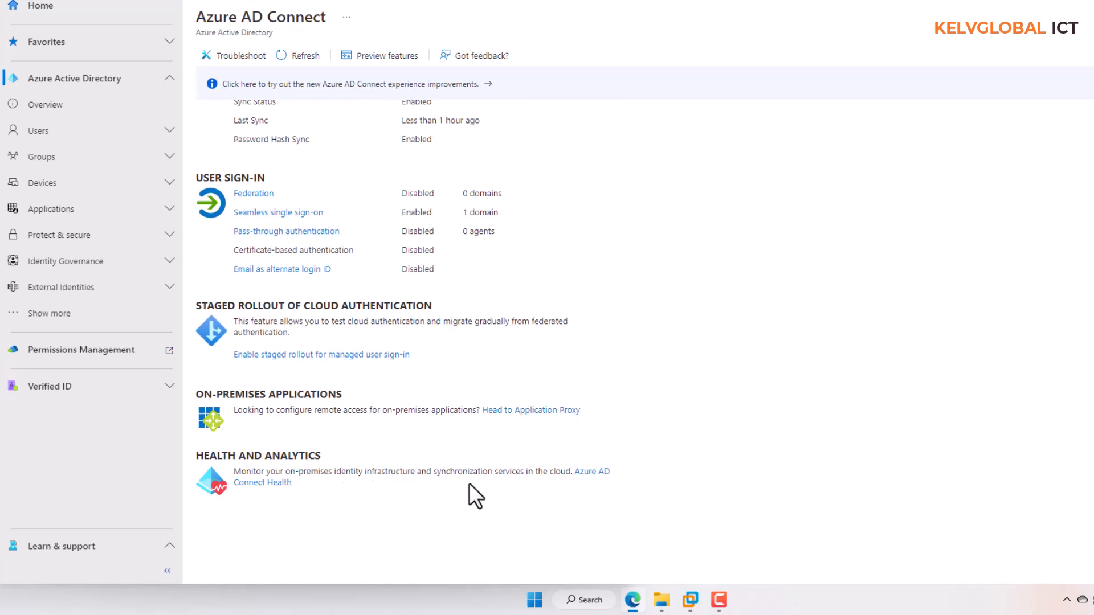
{"action": "left_click", "coordinate": [590, 472]}
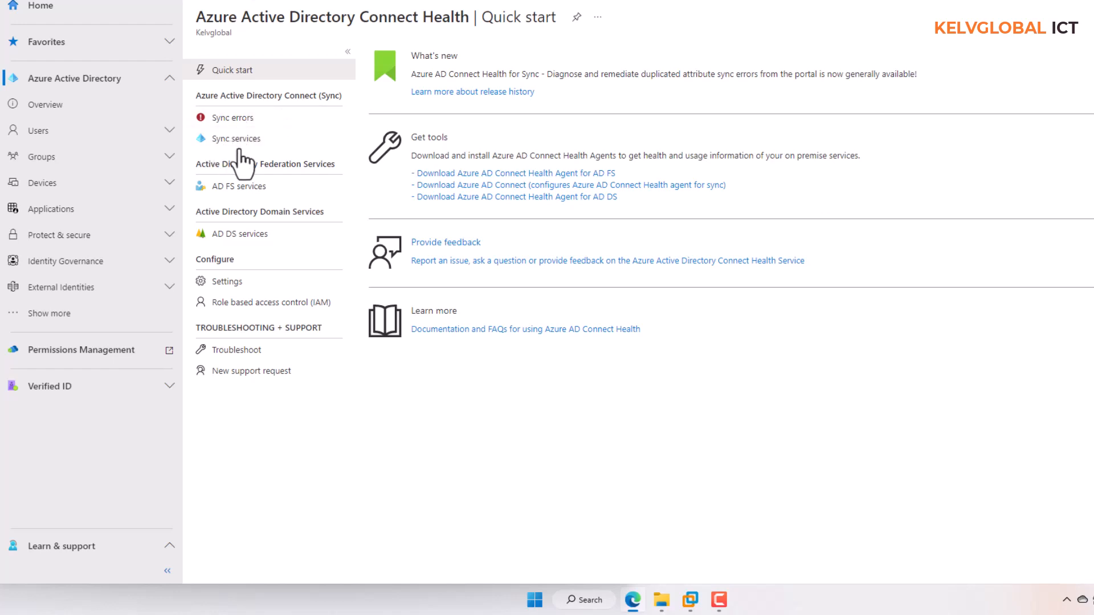
- Show the Connect Health Sync errors page, with all seven error types at 0
{"action": "left_click", "coordinate": [237, 117]}
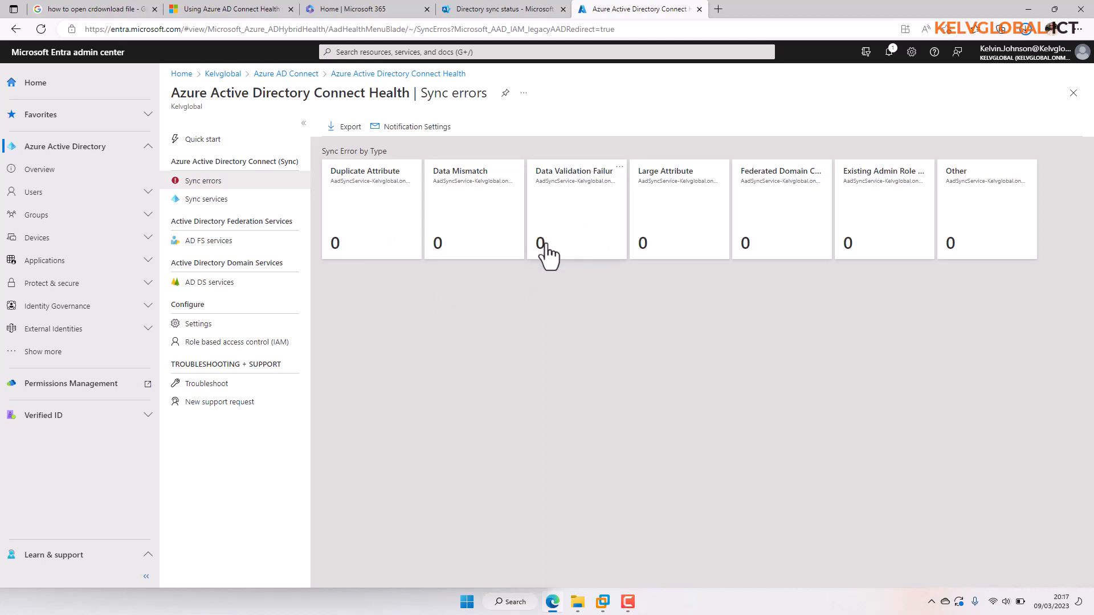
- Open the Kelvglobal.onmicrosoft.com sync service alerts and widen the Name column
{"action": "left_click", "coordinate": [226, 203]}
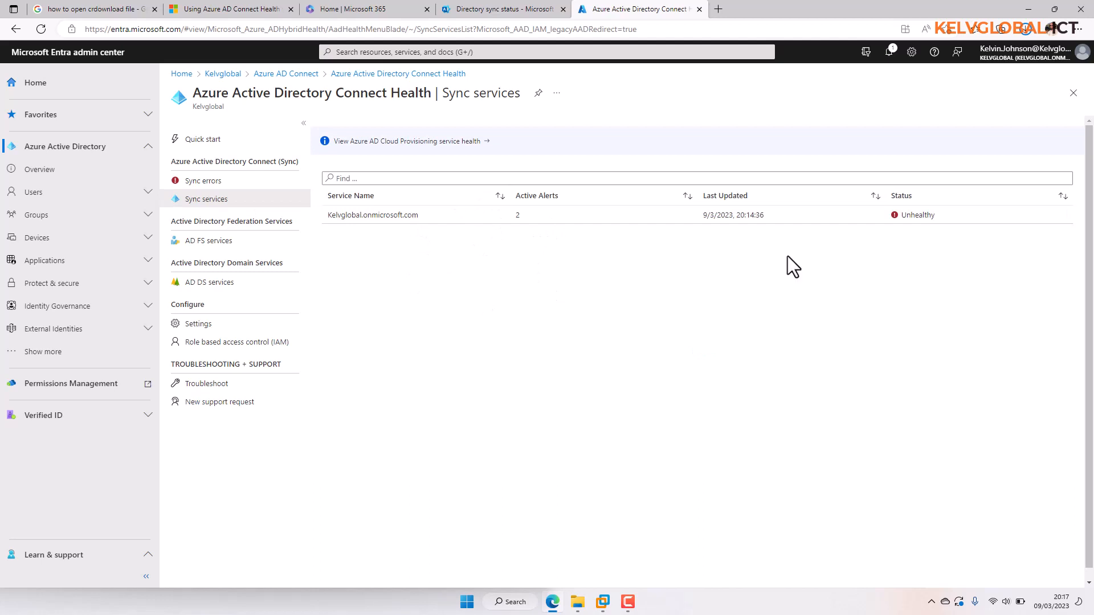
{"action": "left_click", "coordinate": [906, 218]}
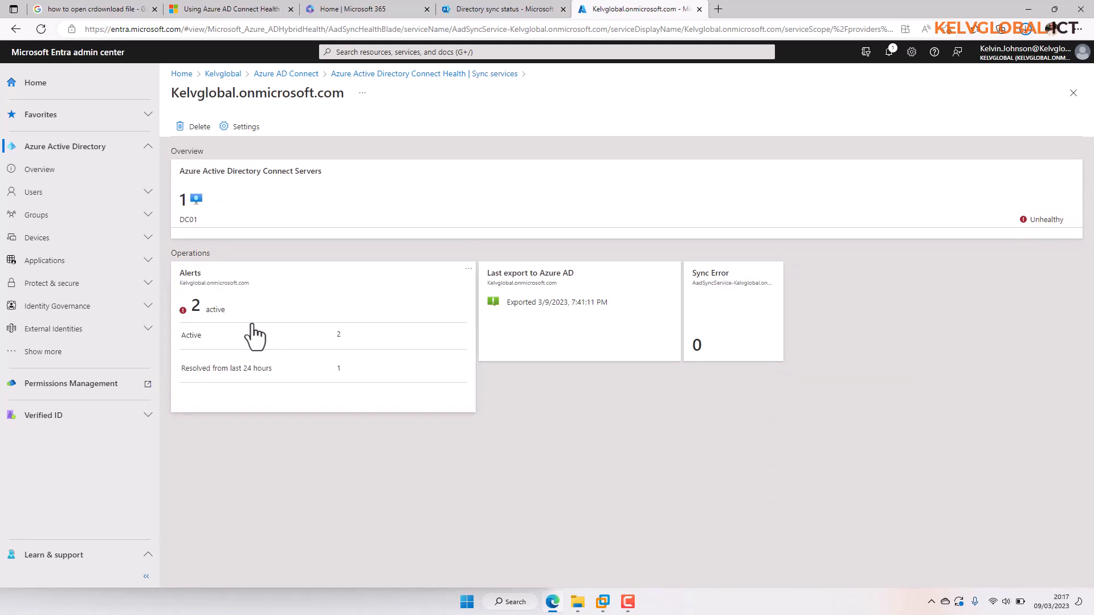
{"action": "left_click", "coordinate": [210, 311]}
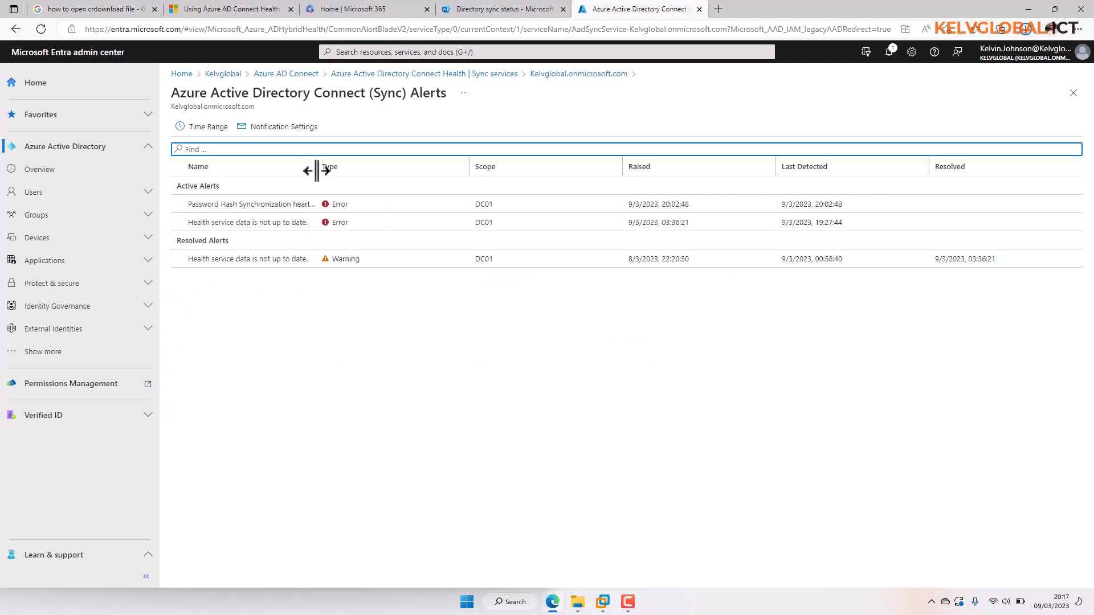
{"action": "left_click_drag", "start_coordinate": [317, 169], "coordinate": [432, 166]}
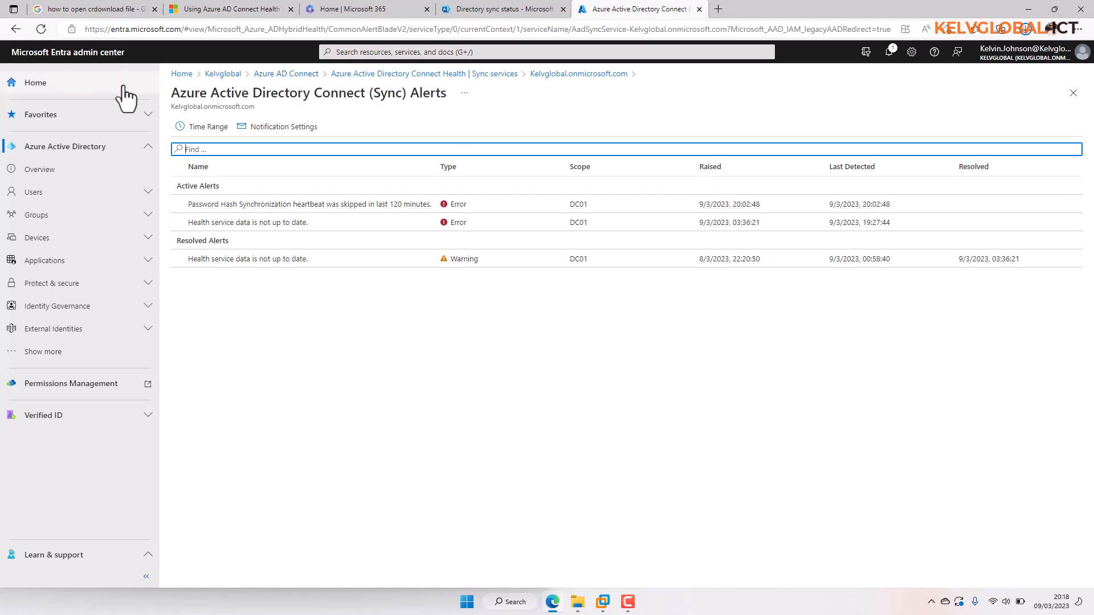
- Return via breadcrumbs to Azure AD Connect Health, then switch to the DC01 virtual machine
{"action": "left_click", "coordinate": [335, 77]}
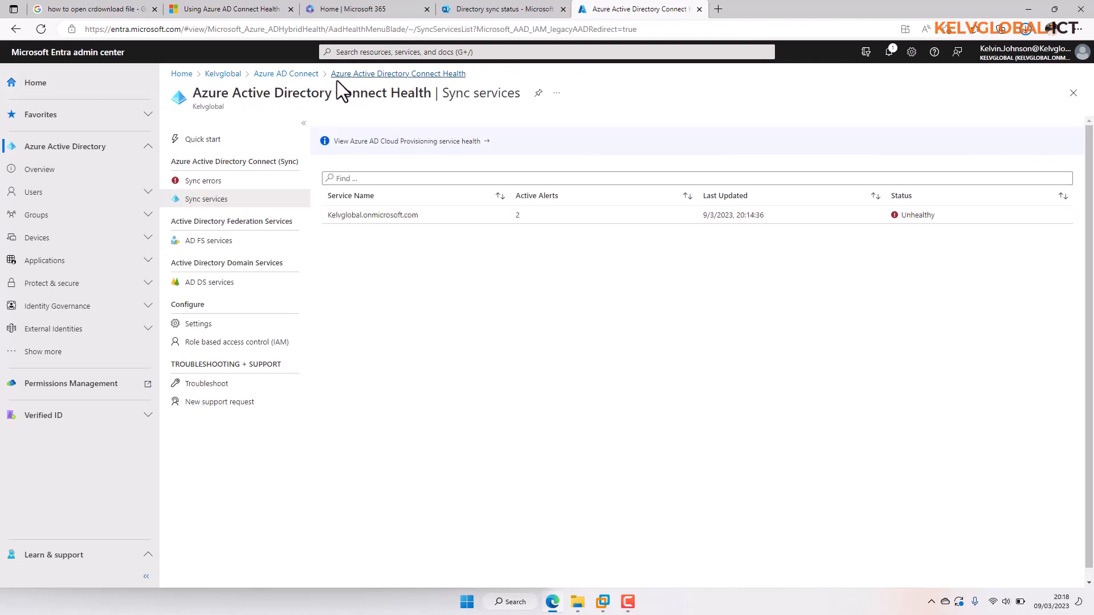
{"action": "left_click", "coordinate": [293, 77]}
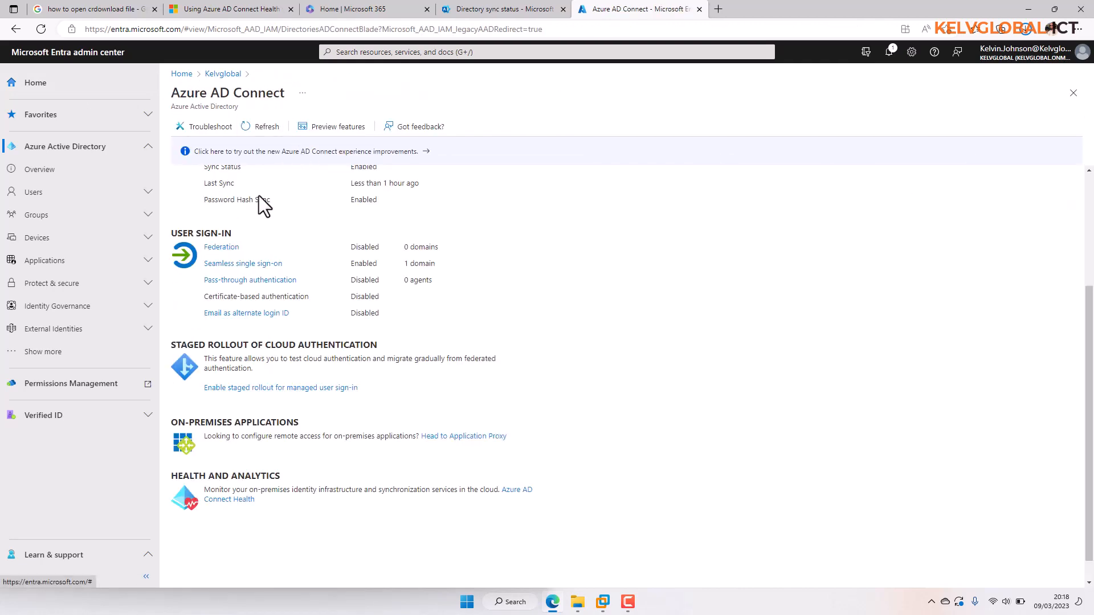
{"action": "left_click", "coordinate": [238, 499]}
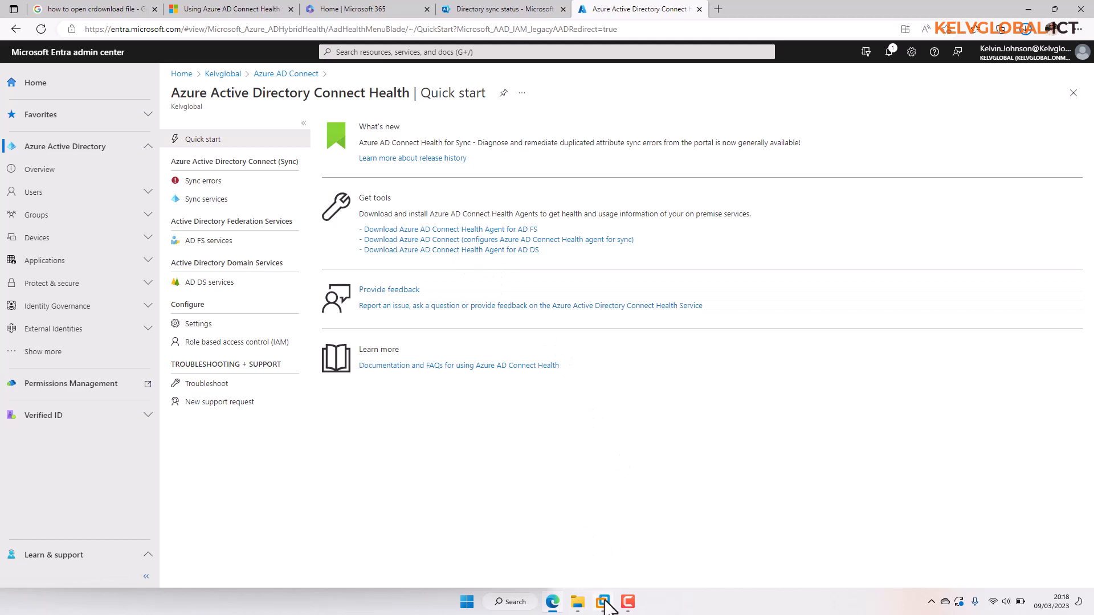
{"action": "mouse_move", "coordinate": [603, 602]}
{"action": "left_click", "coordinate": [599, 542]}
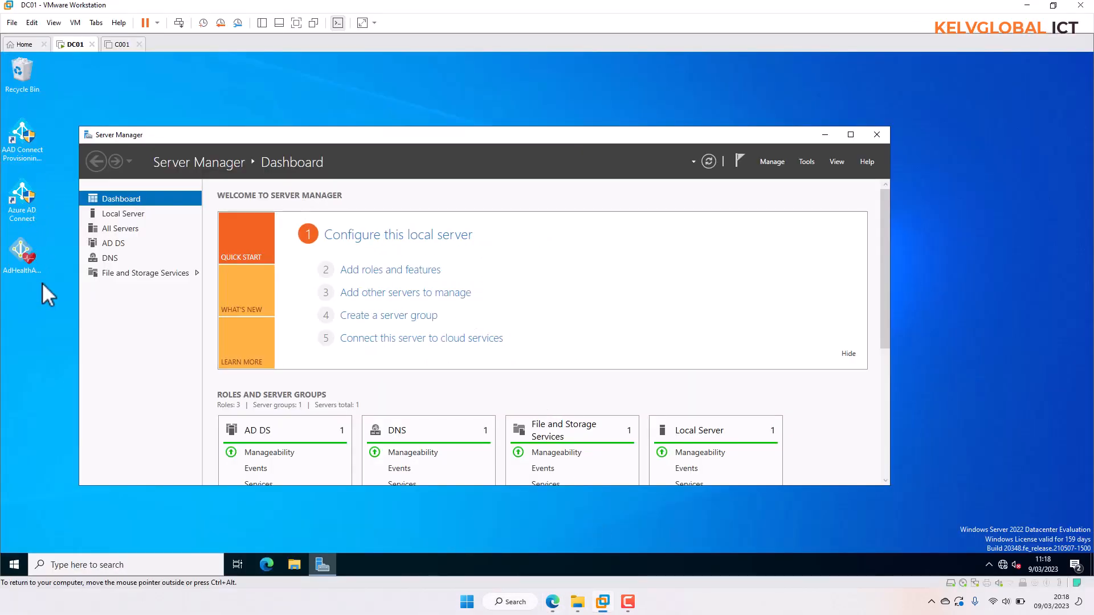
- Run the AD DS health agent setup from the DC01 desktop, approving the UAC prompt
{"action": "left_click", "coordinate": [824, 136]}
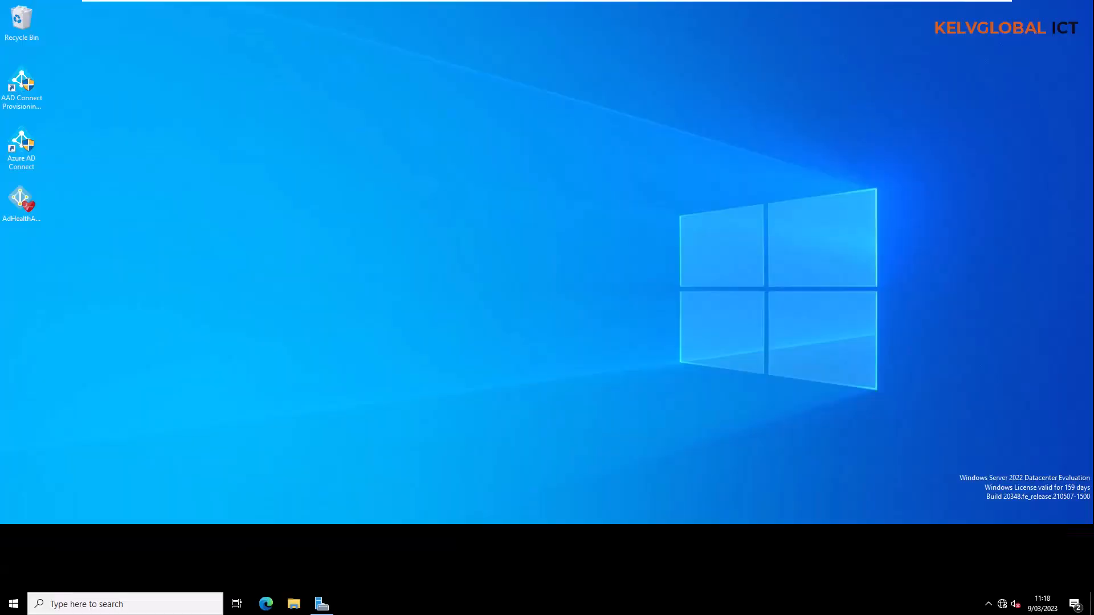
{"action": "left_click", "coordinate": [25, 207]}
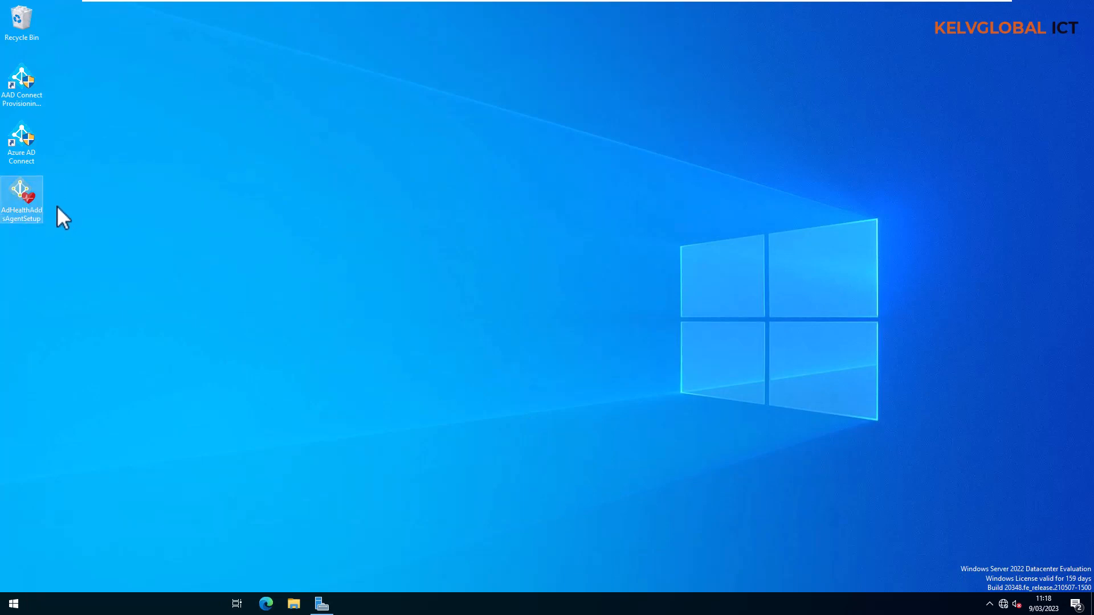
{"action": "double_click", "coordinate": [25, 200]}
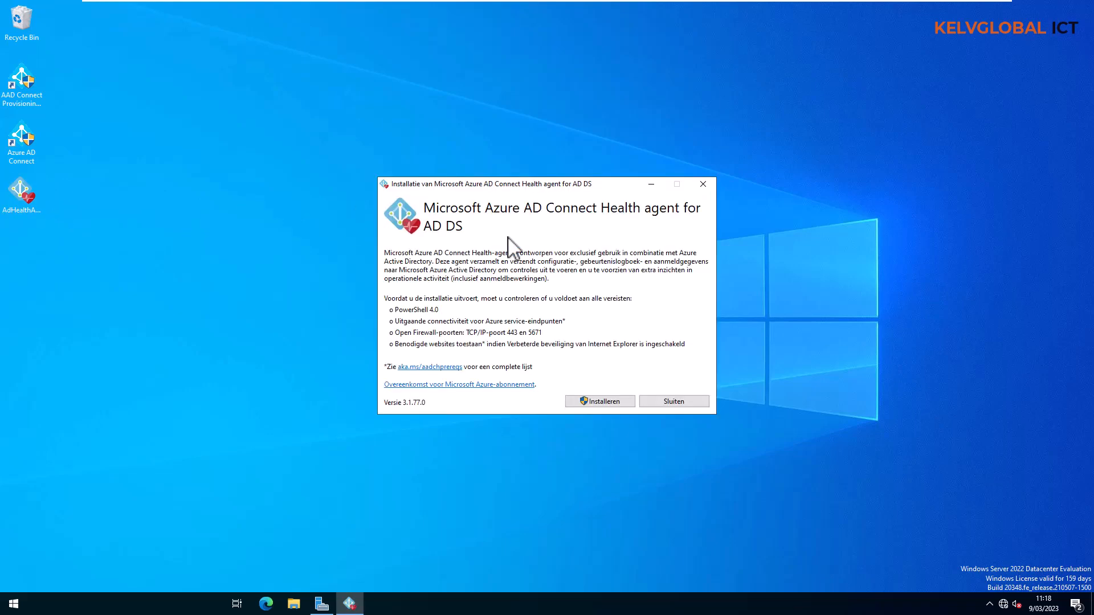
{"action": "left_click", "coordinate": [600, 401]}
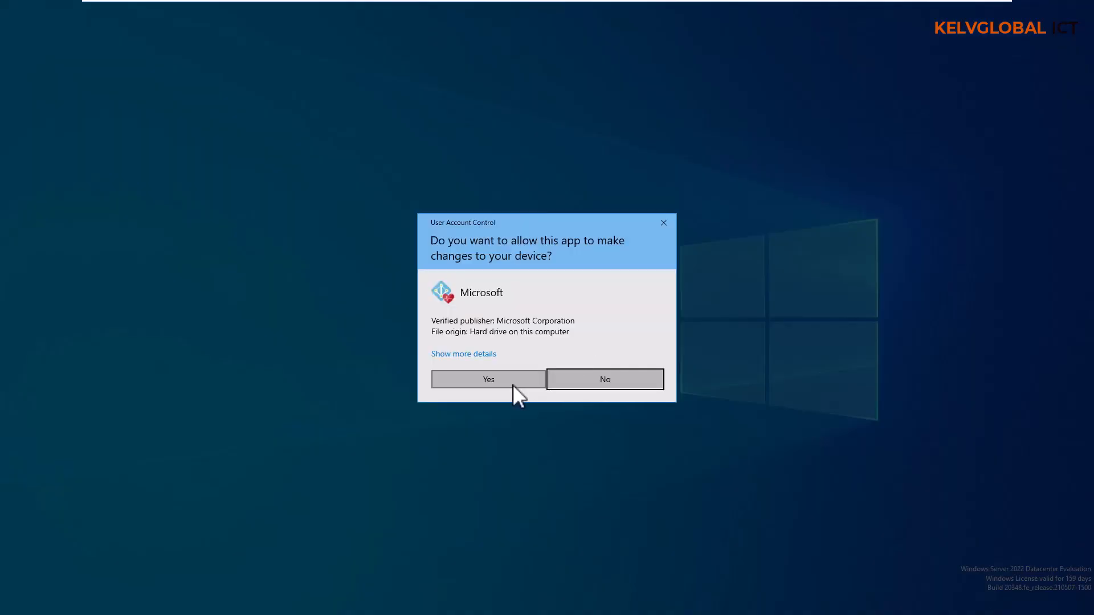
{"action": "left_click", "coordinate": [512, 379]}
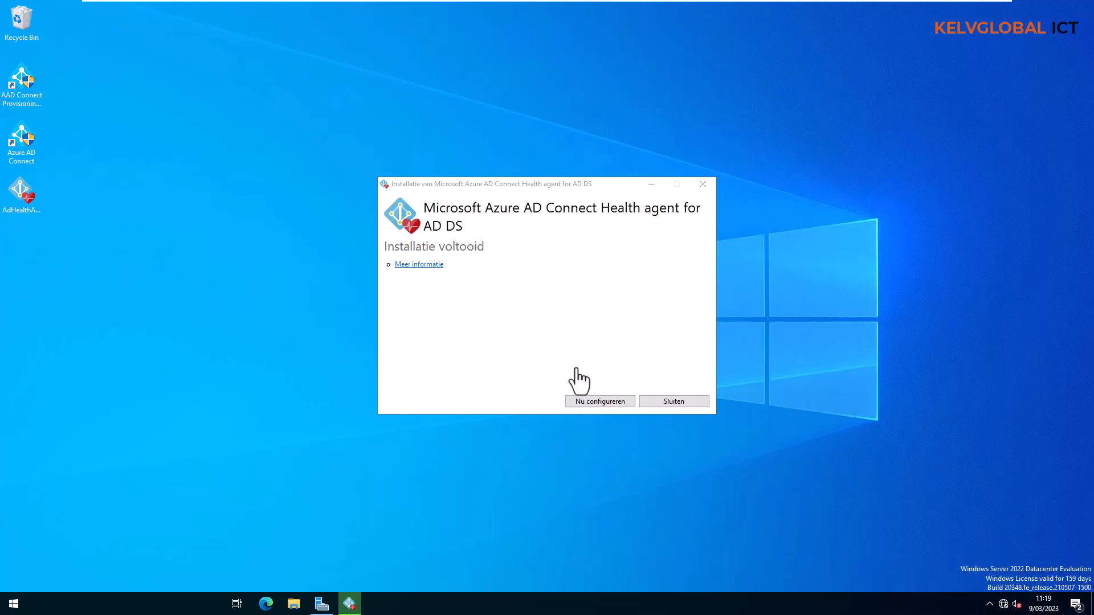
- Start agent configuration elevated and sign in with the tenant admin account and password
{"action": "left_click", "coordinate": [600, 402]}
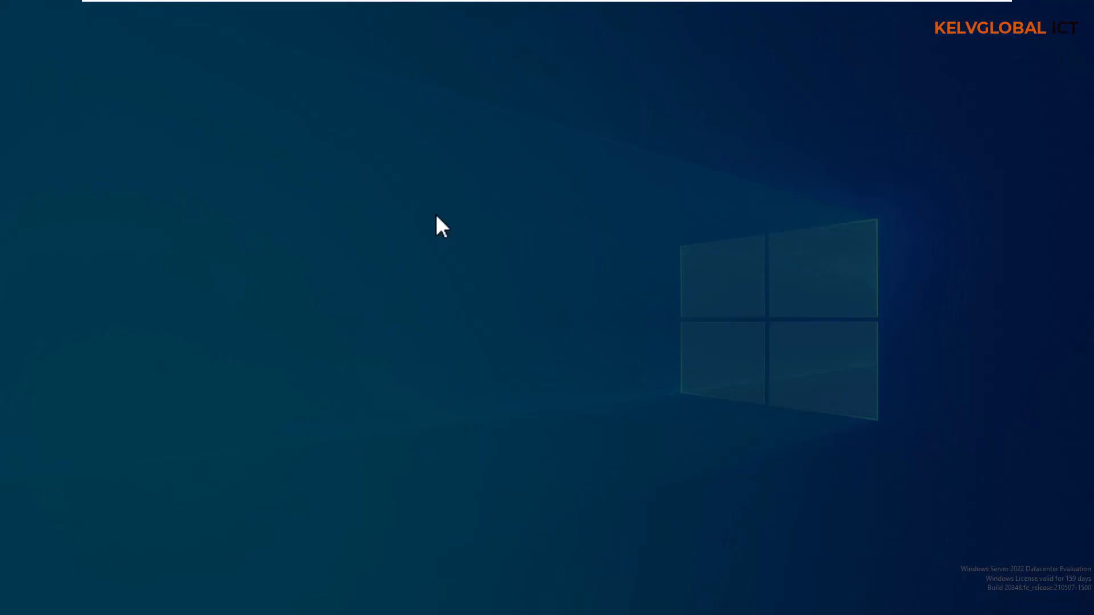
{"action": "left_click", "coordinate": [484, 373]}
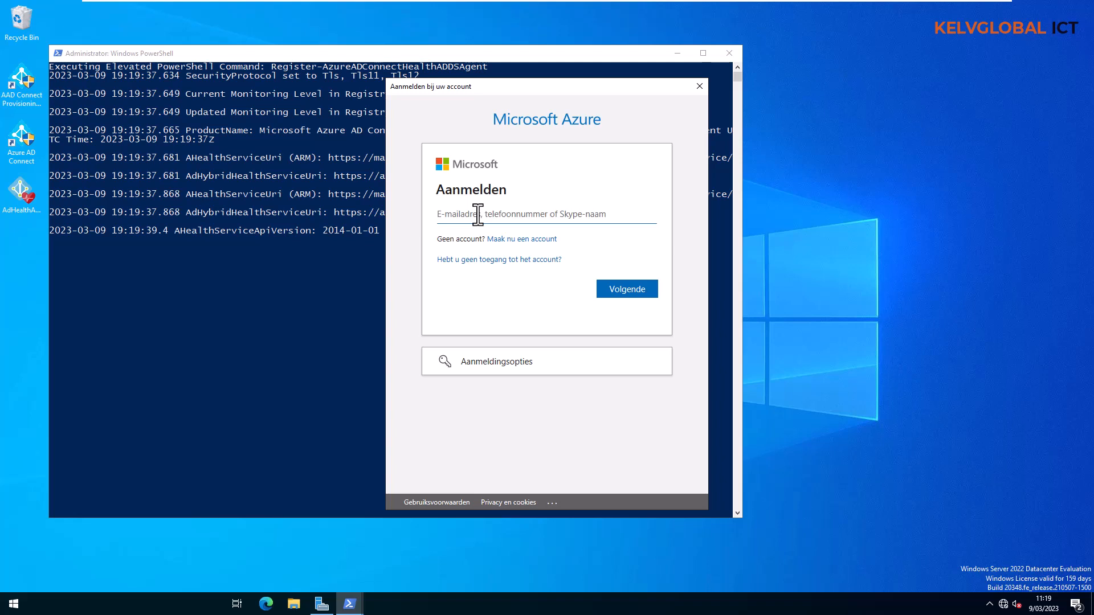
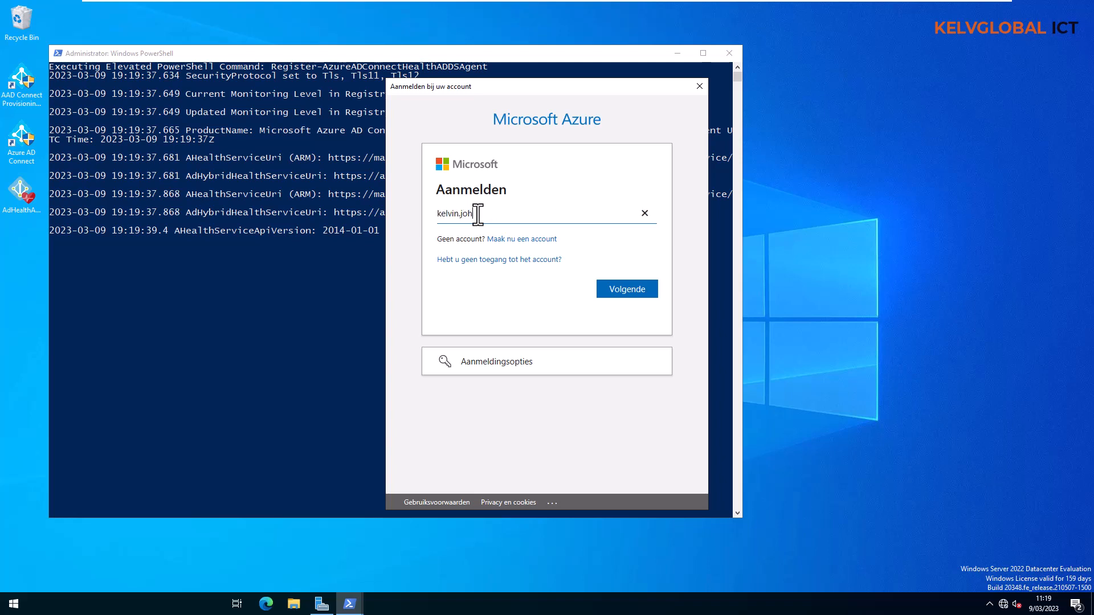
{"action": "key", "text": "Return"}
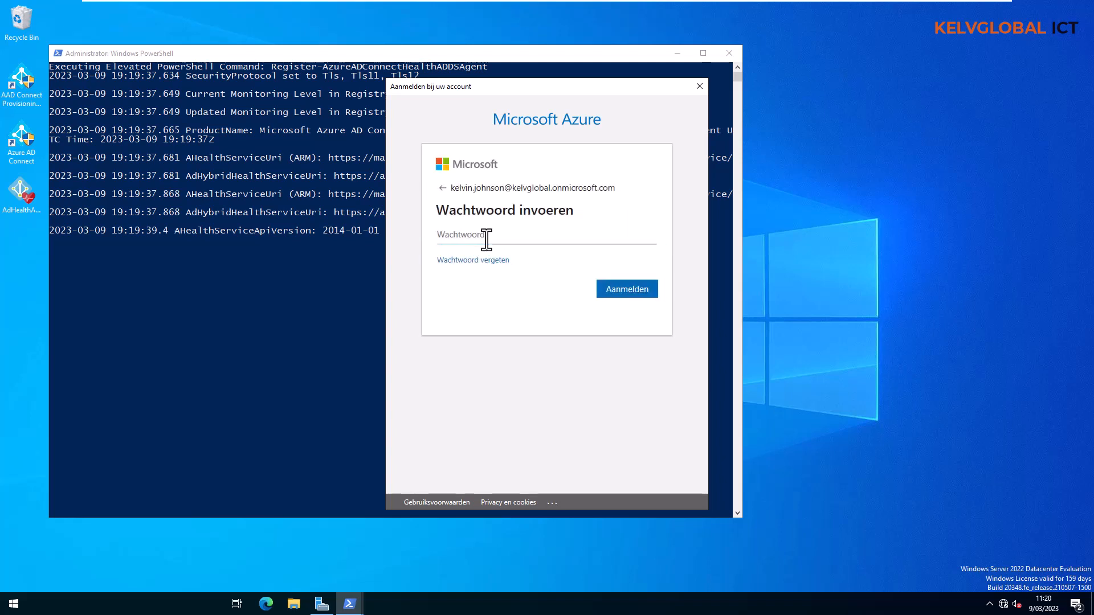
{"action": "type", "text": "*********"}
{"action": "key", "text": "Return"}
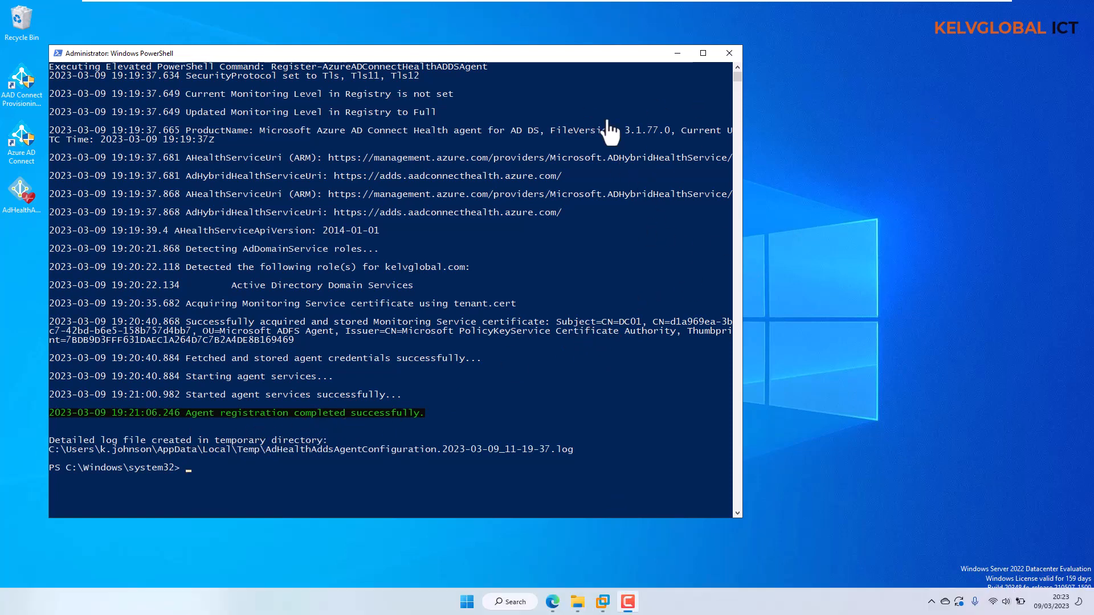
- Close PowerShell, minimize the VM, and open kelvglobal.com under Connect Health AD DS services
{"action": "left_click", "coordinate": [728, 53]}
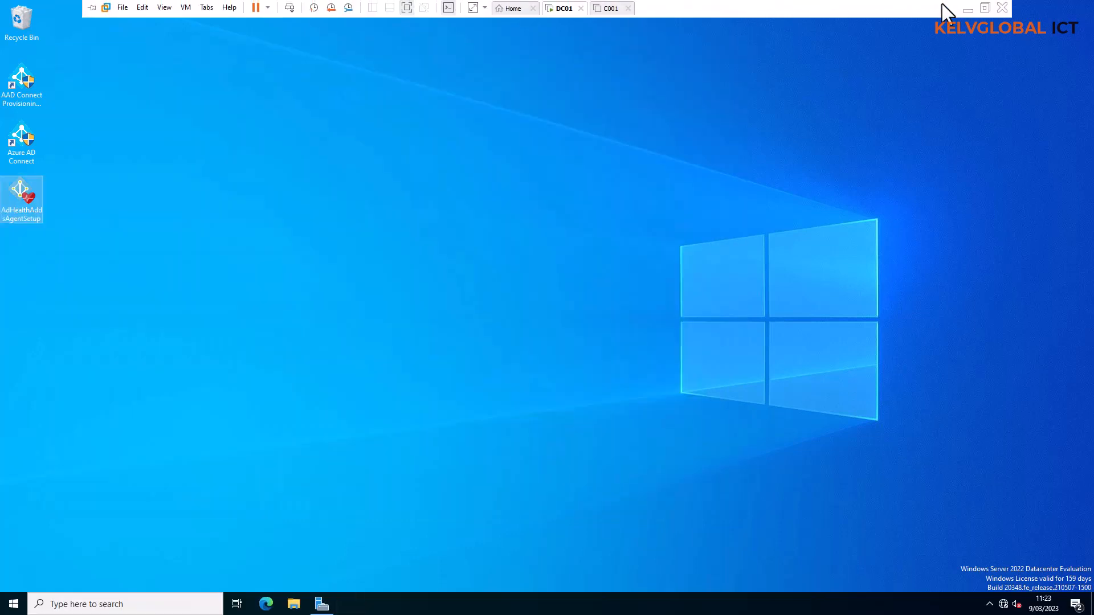
{"action": "left_click", "coordinate": [963, 6]}
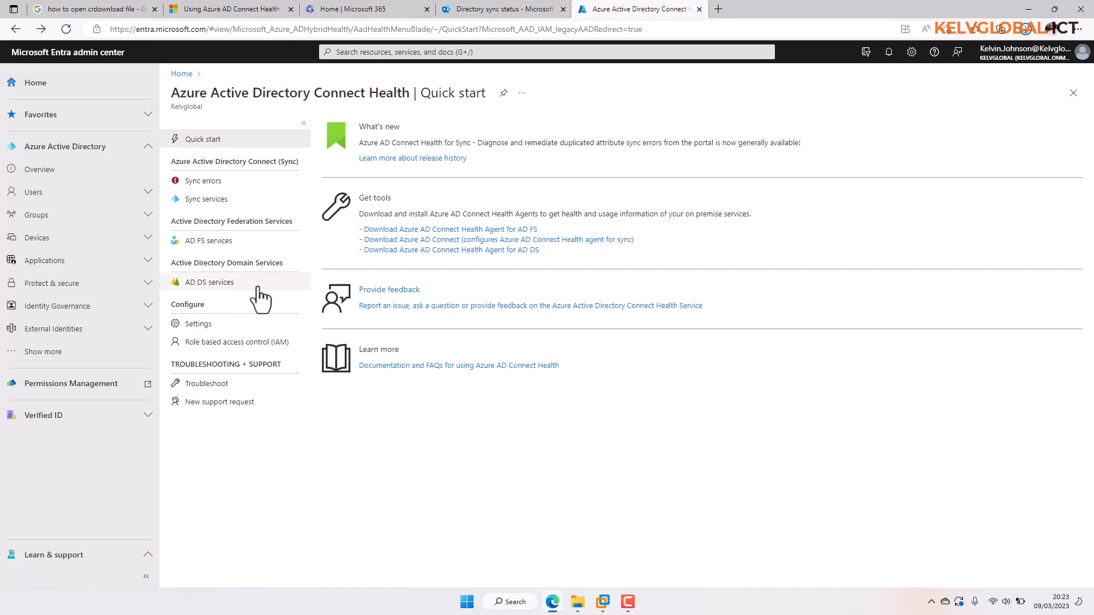
{"action": "left_click", "coordinate": [215, 283]}
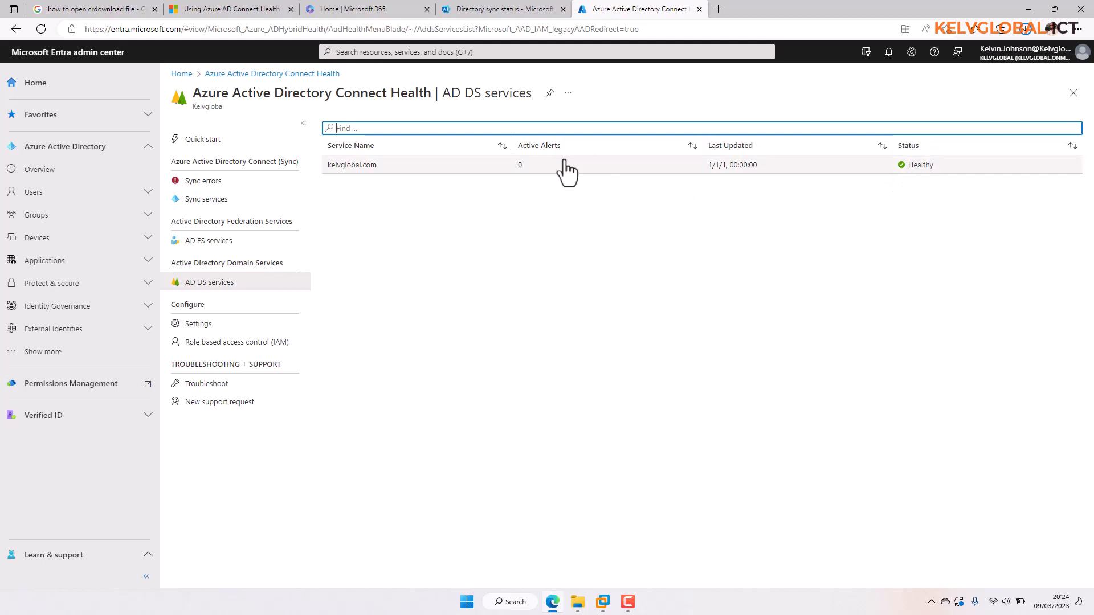
{"action": "left_click", "coordinate": [504, 167]}
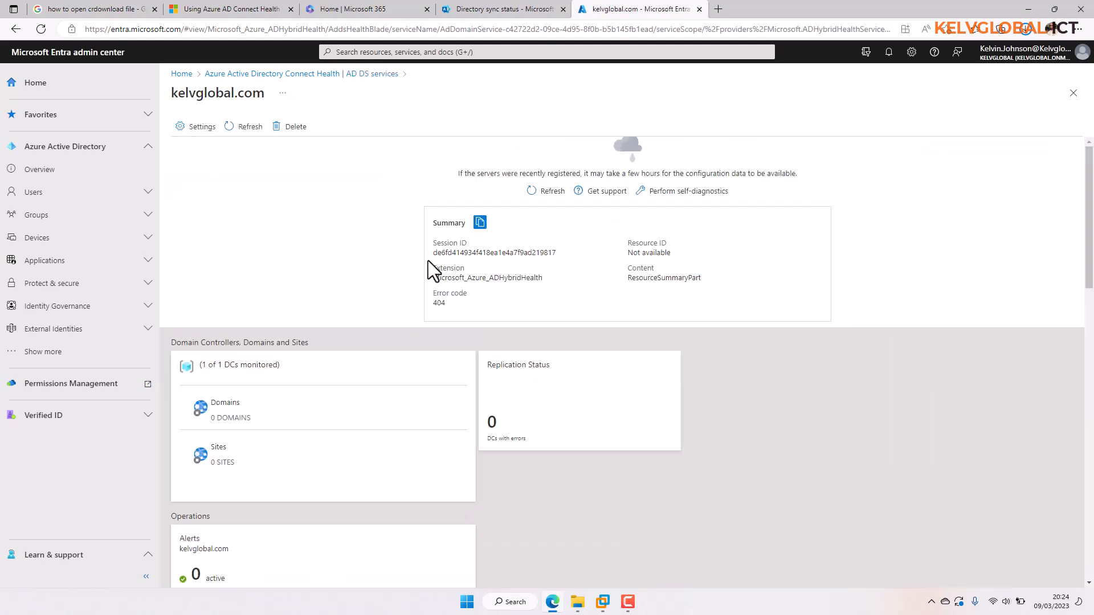
- Scroll through the kelvglobal.com Summary, Operations alerts and Monitoring charts
{"action": "scroll", "coordinate": [1089, 216], "scroll_direction": "down", "scroll_amount": 2}
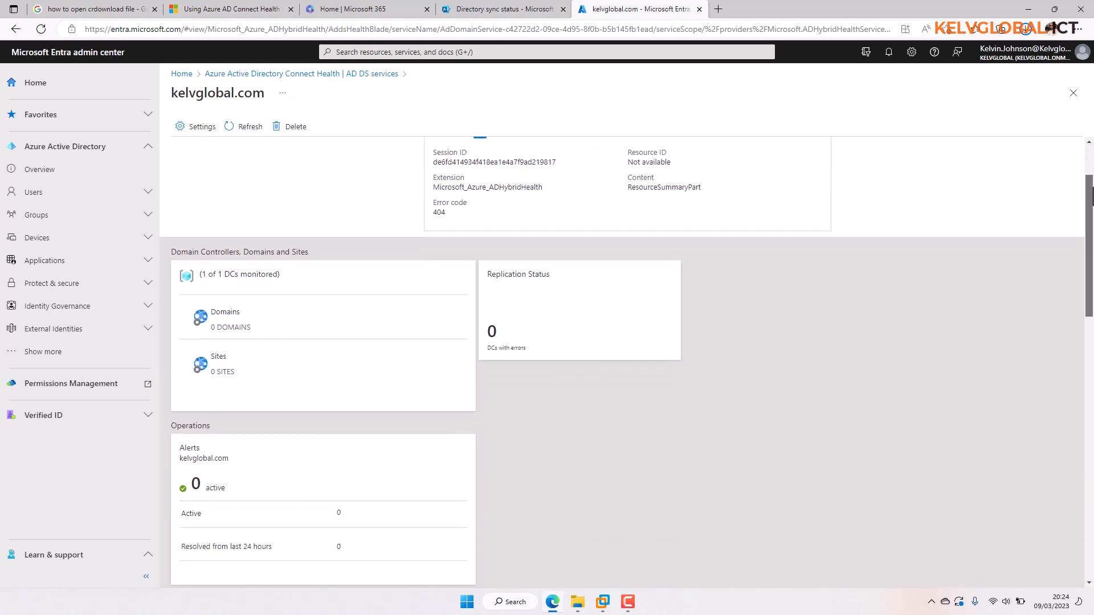
{"action": "left_click_drag", "start_coordinate": [1091, 197], "coordinate": [1089, 239]}
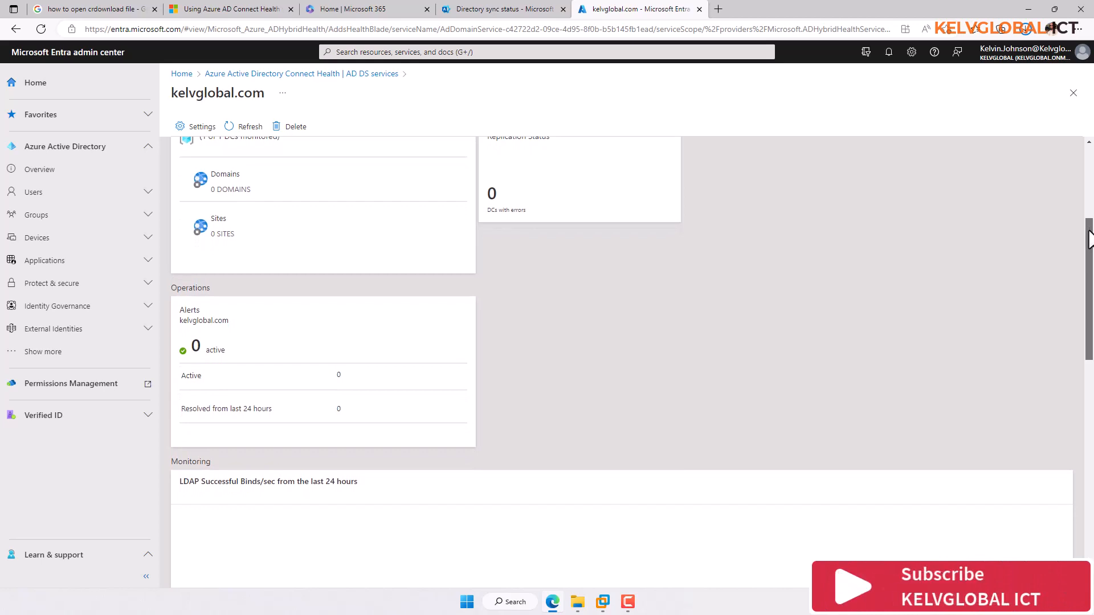
{"action": "left_click_drag", "start_coordinate": [1089, 239], "coordinate": [1081, 507]}
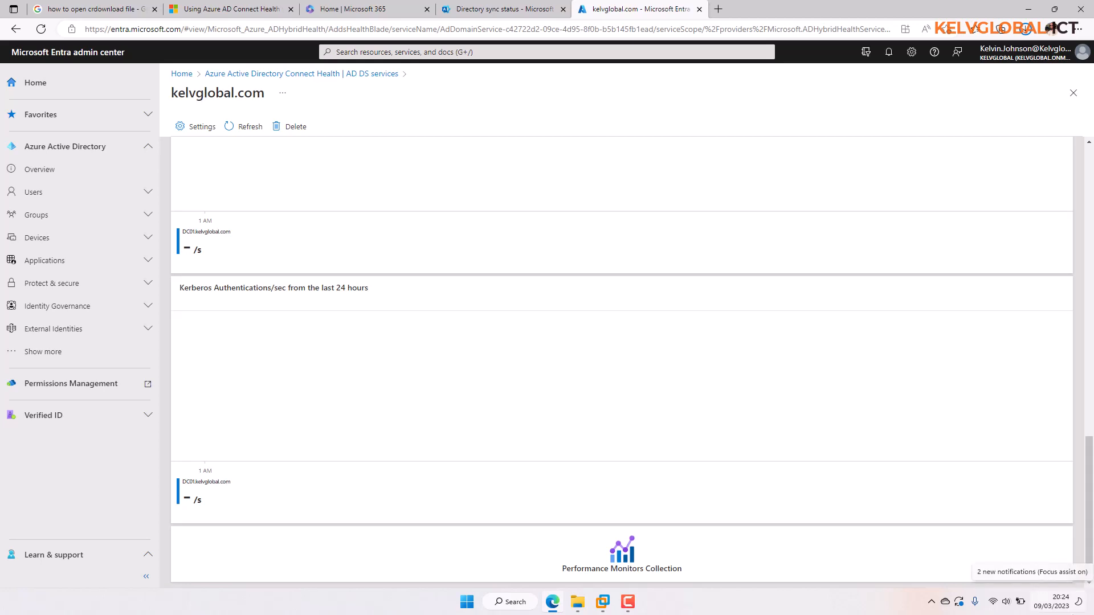
{"action": "left_click_drag", "start_coordinate": [1088, 523], "coordinate": [1091, 238]}
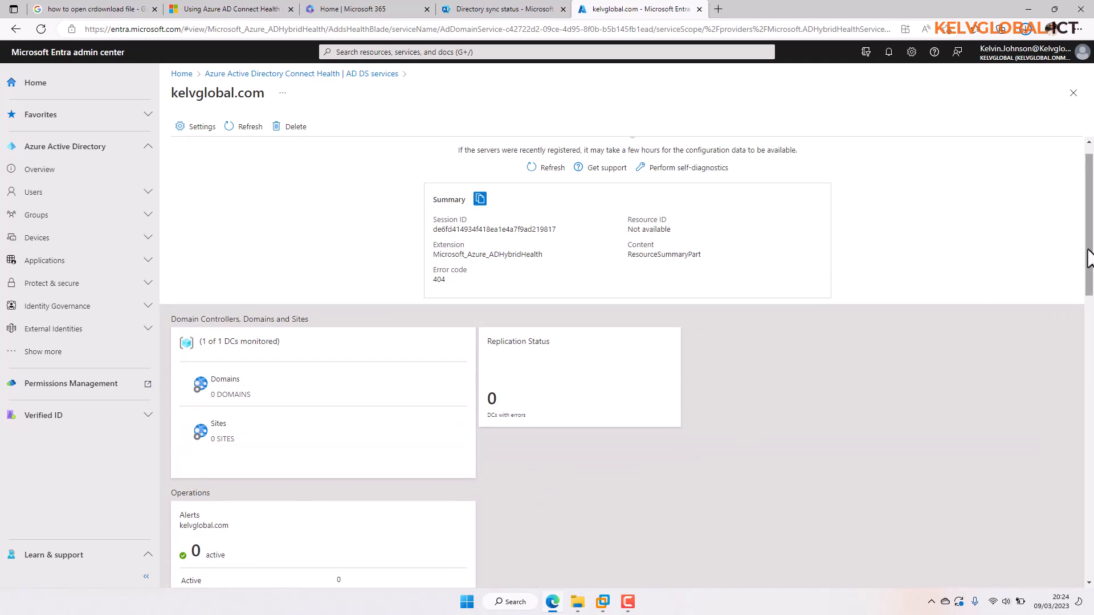
{"action": "left_click_drag", "start_coordinate": [1090, 257], "coordinate": [1092, 327]}
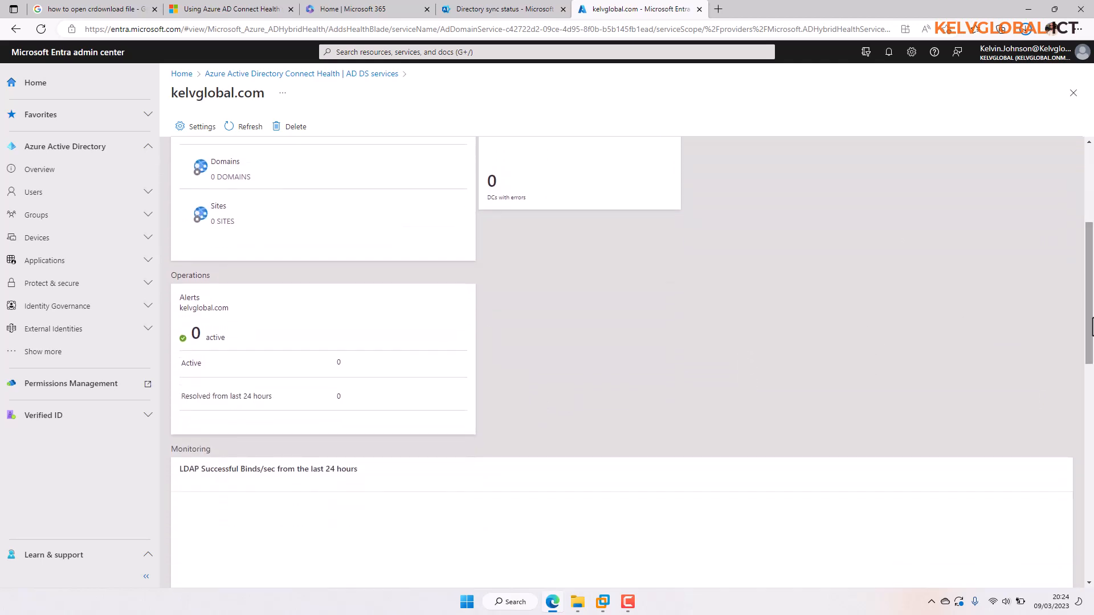